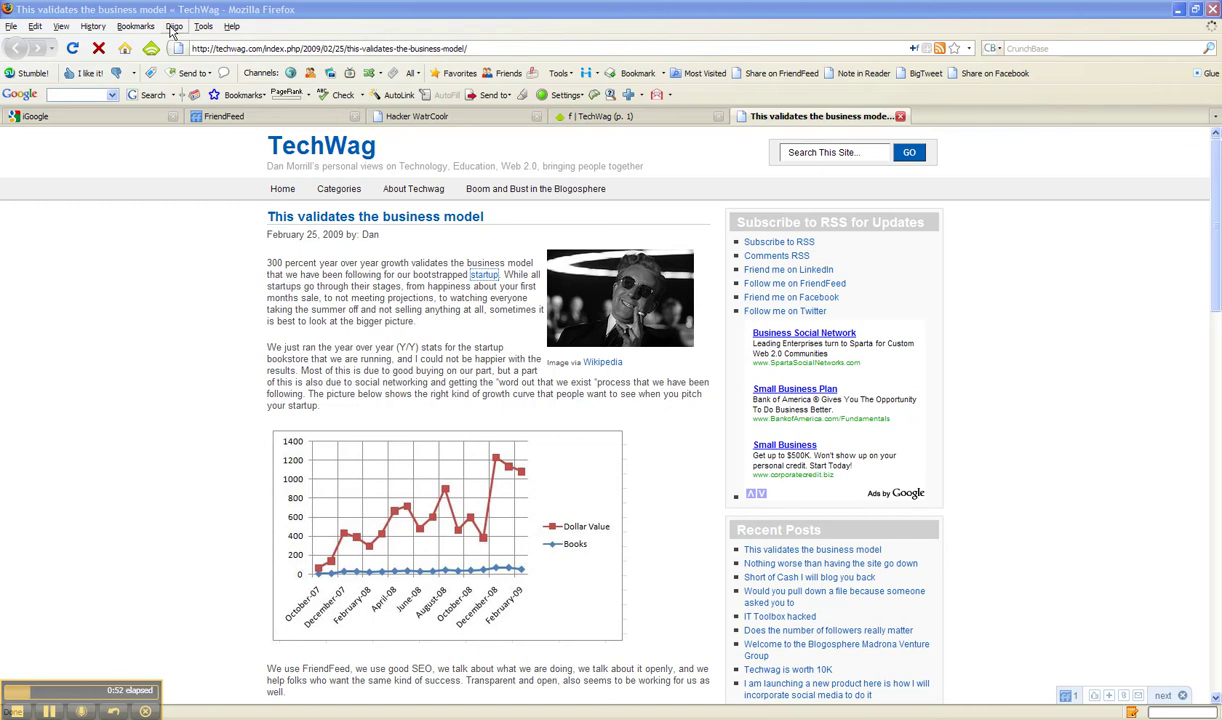
# Briefly show then hide the Diigo toolbar, and bring up the 'startup' link's context menu
pyautogui.rightClick(1064, 80)
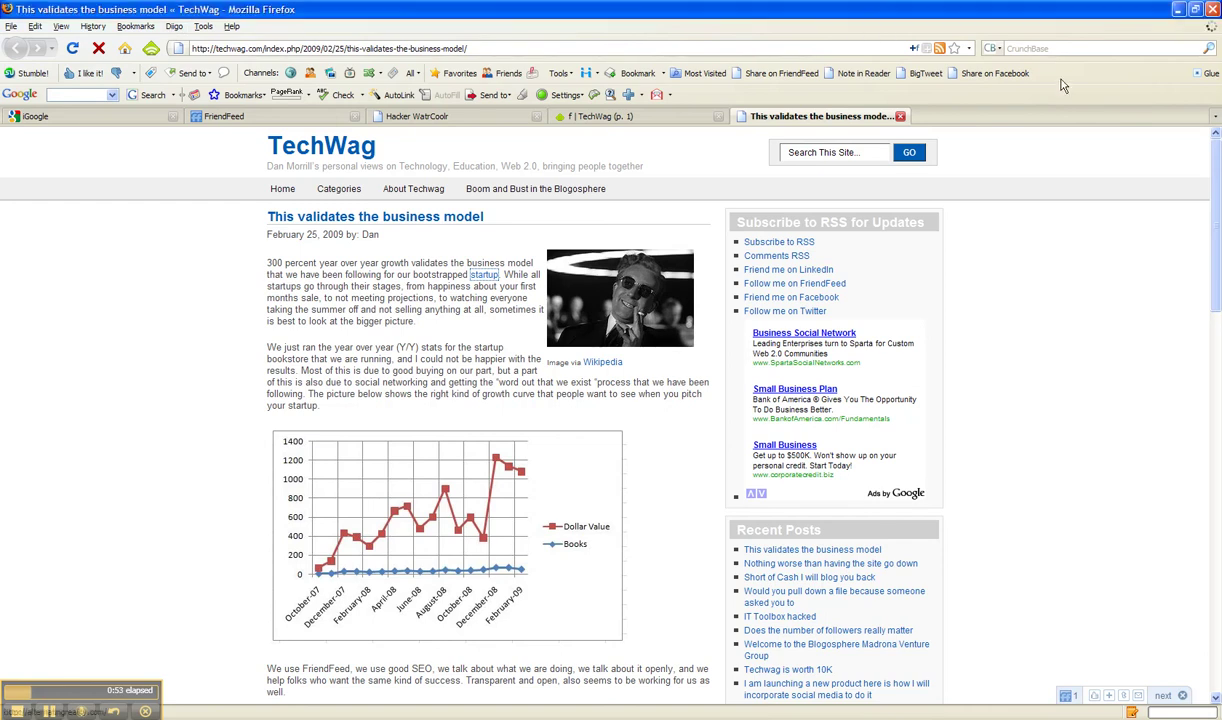
pyautogui.press('Escape')
pyautogui.rightClick(1040, 100)
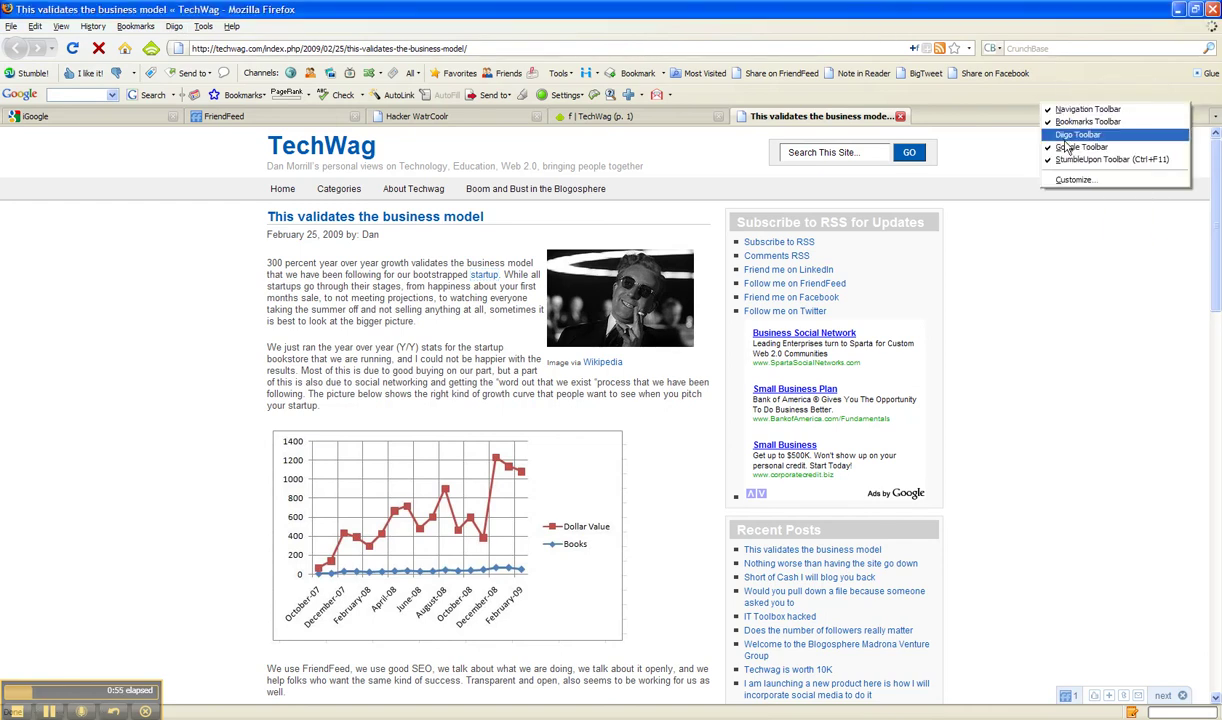
pyautogui.press('Escape')
pyautogui.rightClick(1070, 100)
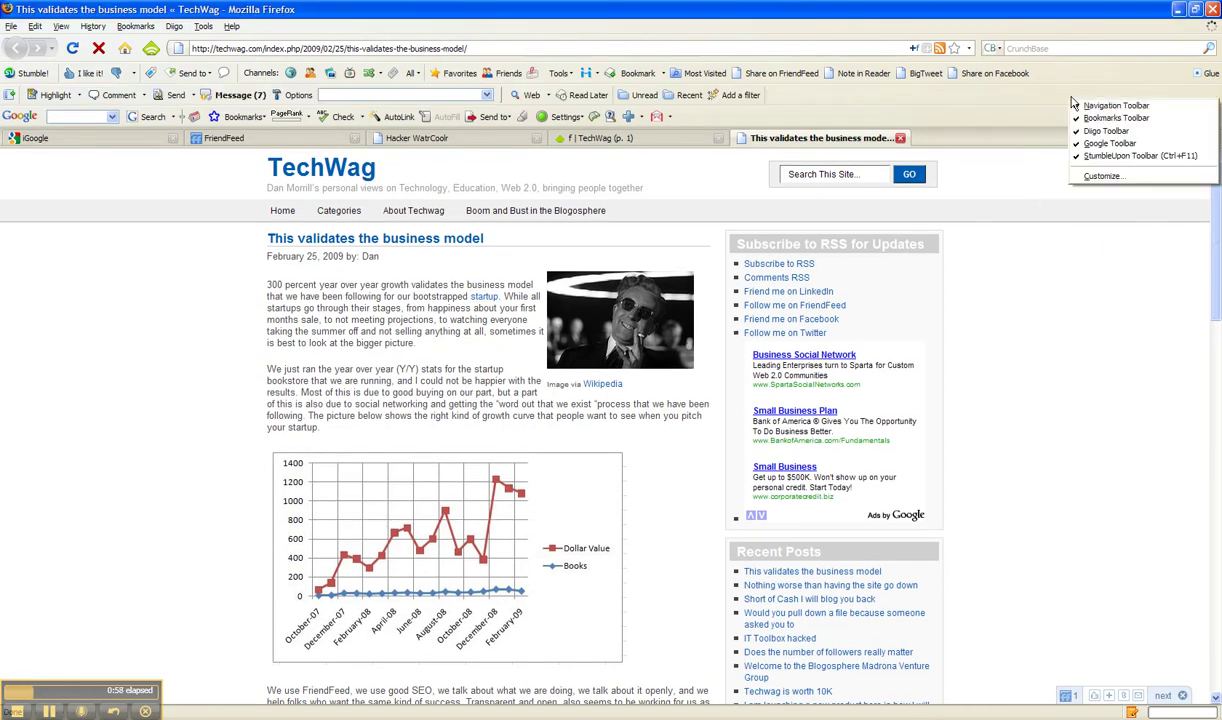
pyautogui.click(1100, 131)
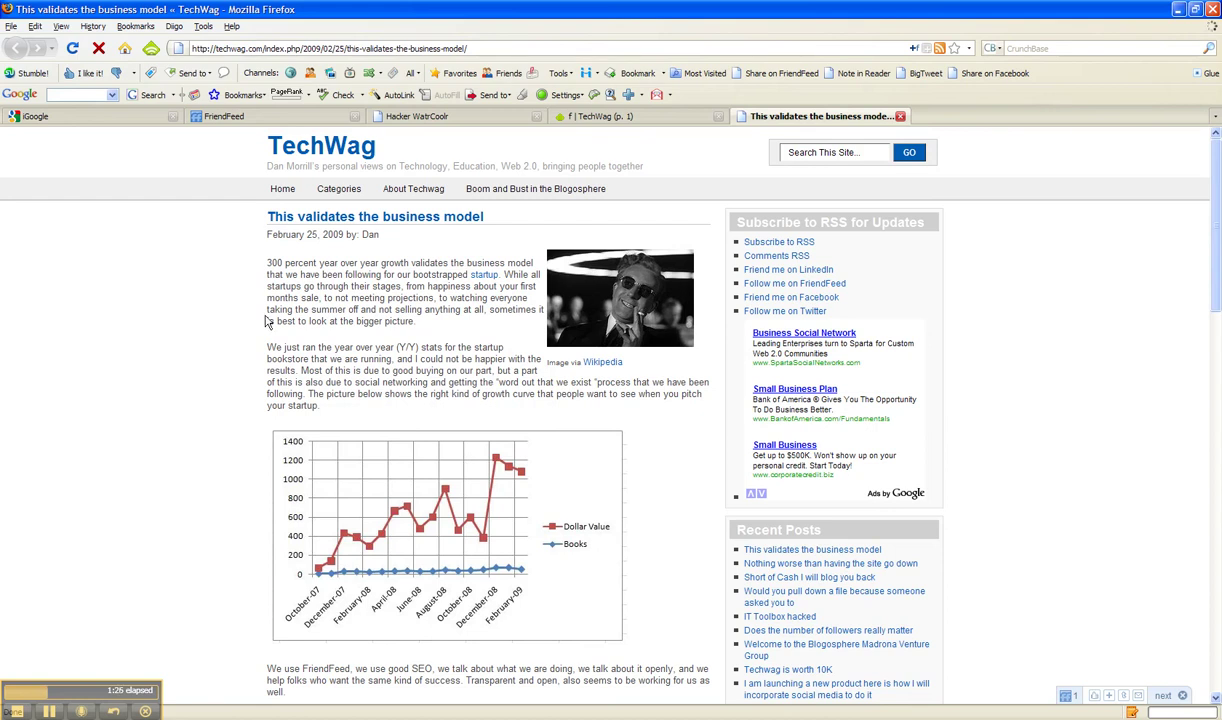
pyautogui.rightClick(484, 275)
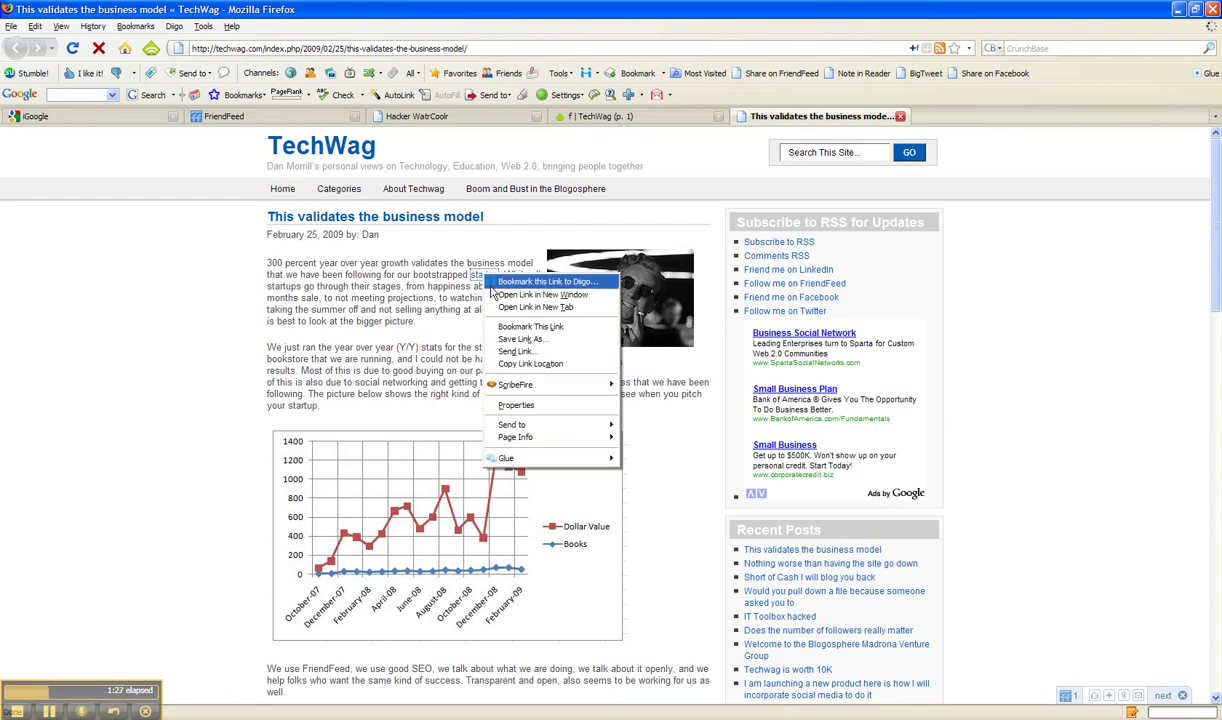
# Open the 'startup' link (Alternating Reality Bookstore) in a new tab, then return to the TechWag post
pyautogui.click(507, 307)
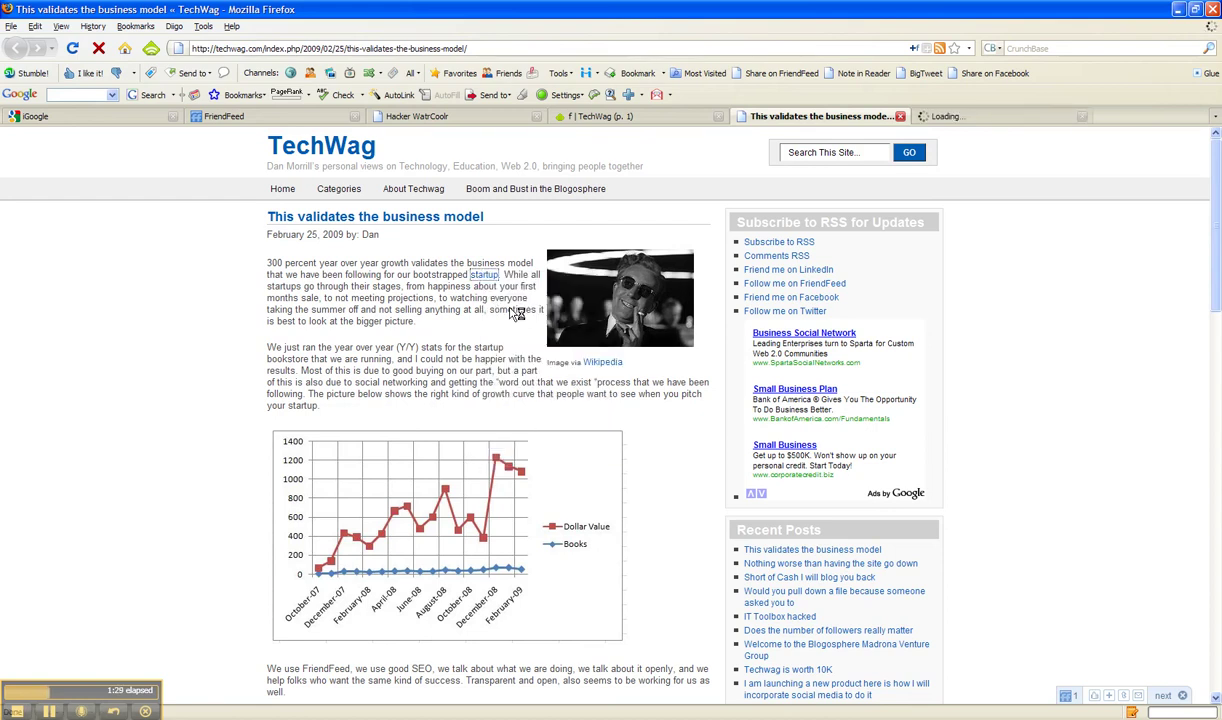
pyautogui.click(1032, 121)
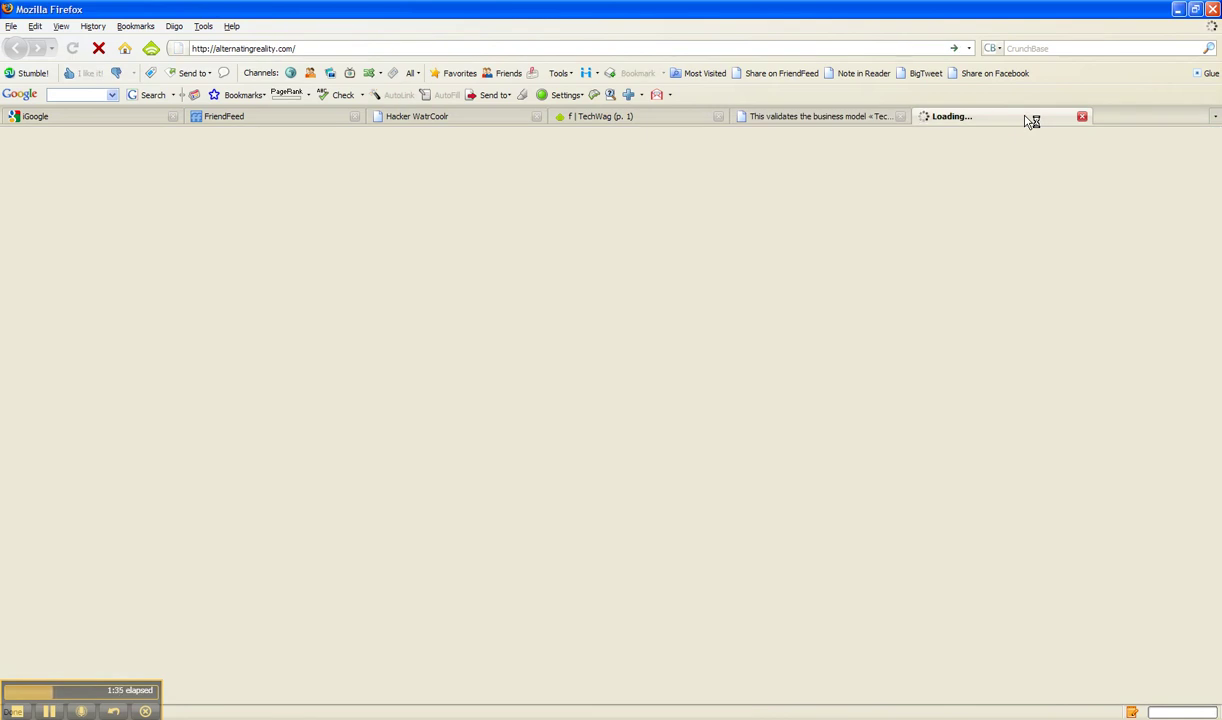
pyautogui.click(853, 118)
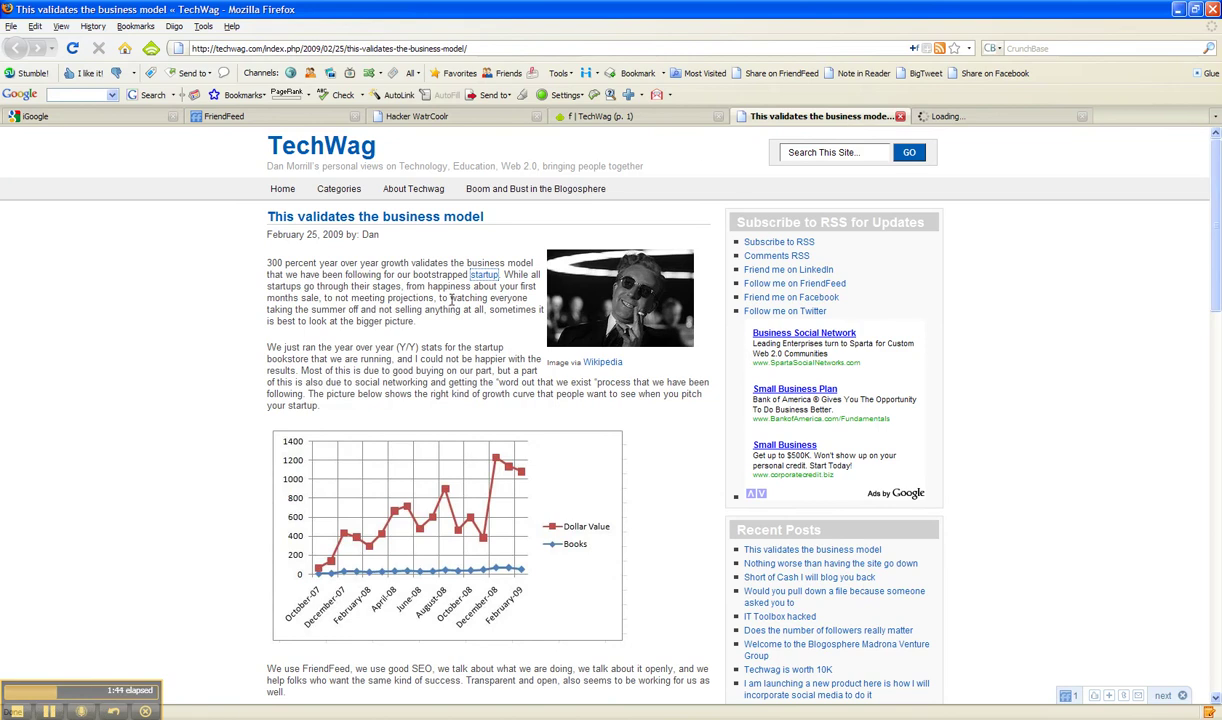
pyautogui.click(968, 118)
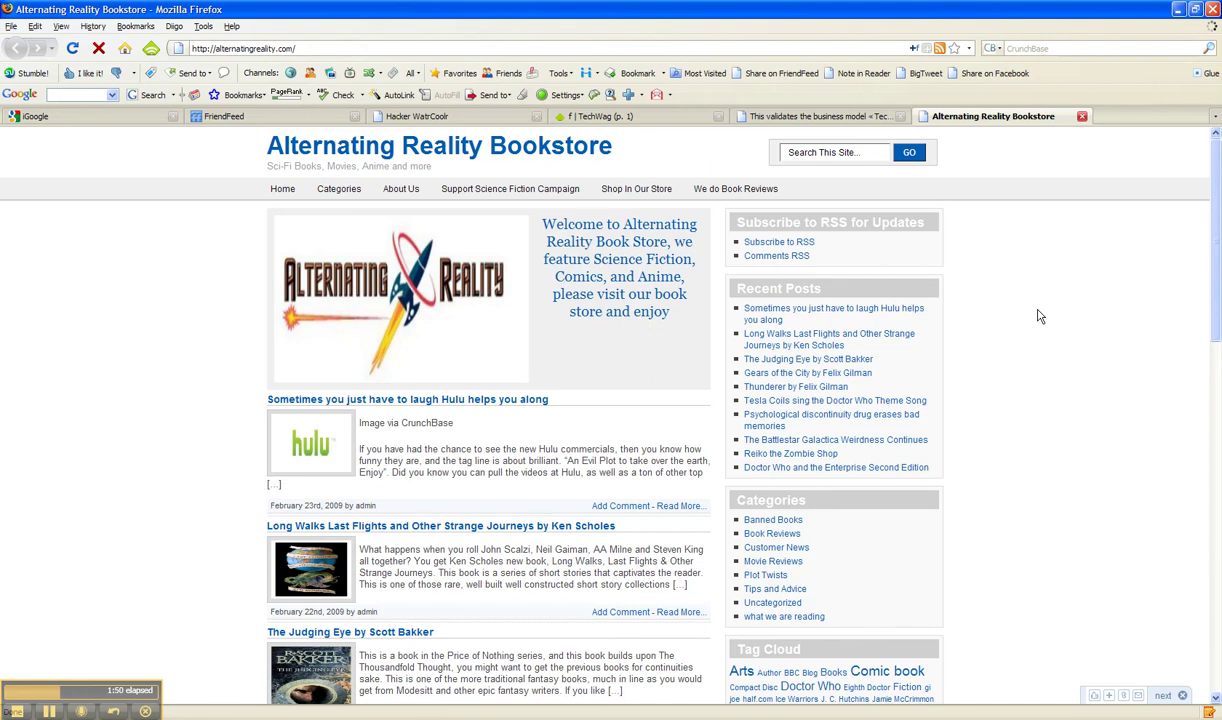
pyautogui.click(853, 116)
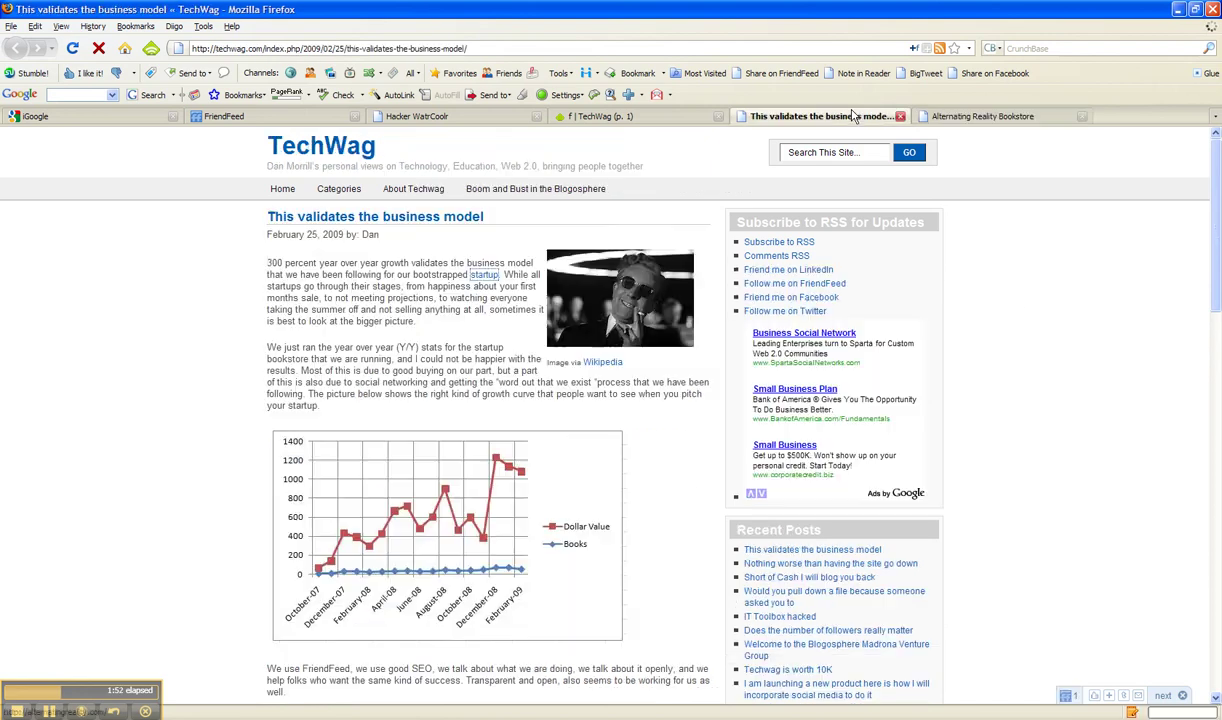
# Bookmark the page to Diigo with tags techwag, startups and 'Business Model'
pyautogui.rightClick(388, 302)
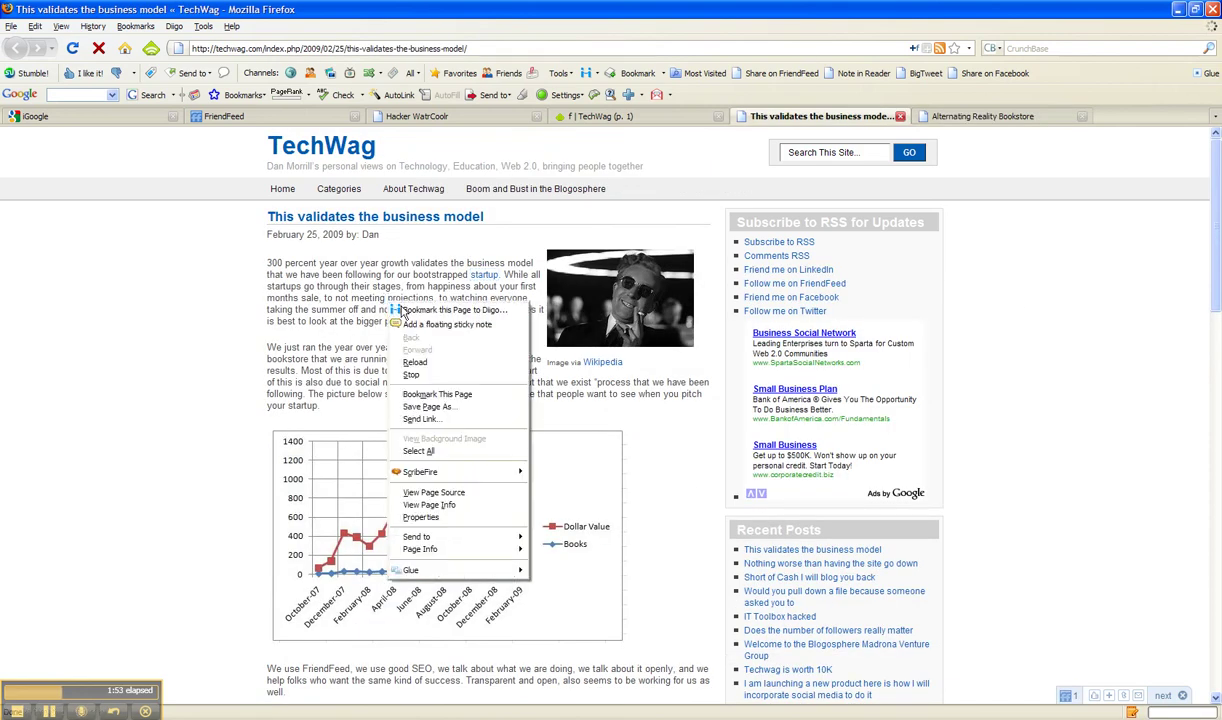
pyautogui.click(417, 313)
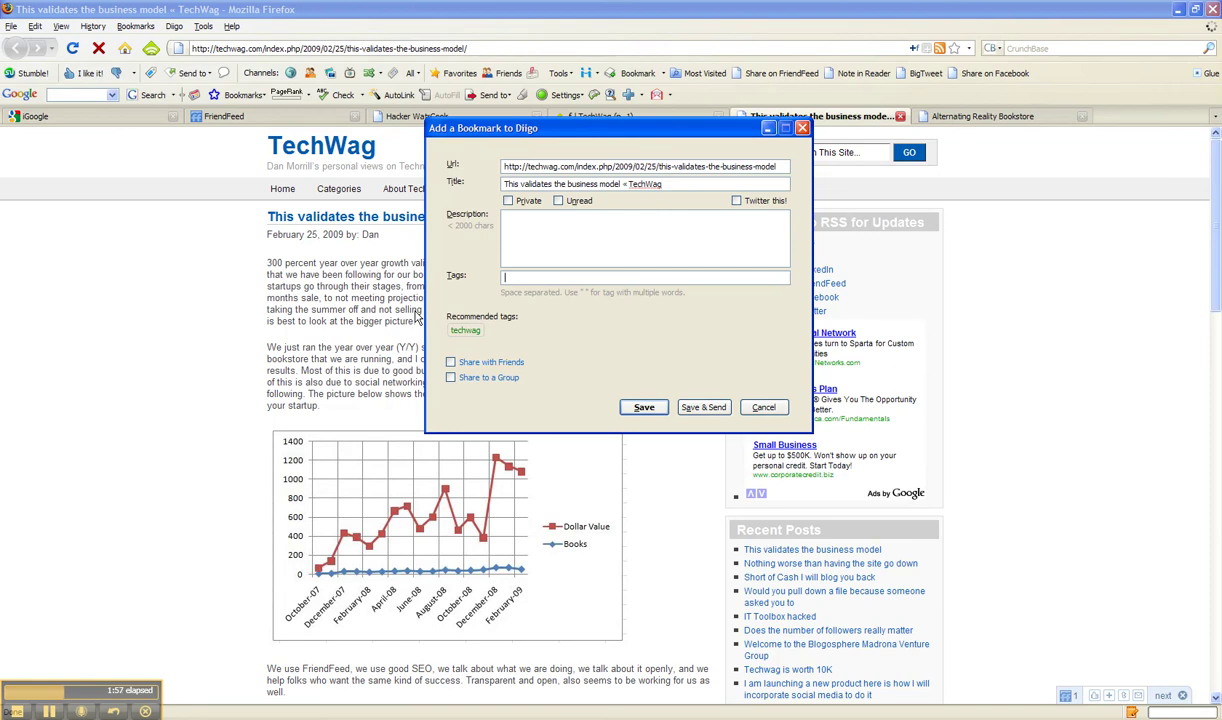
pyautogui.click(462, 330)
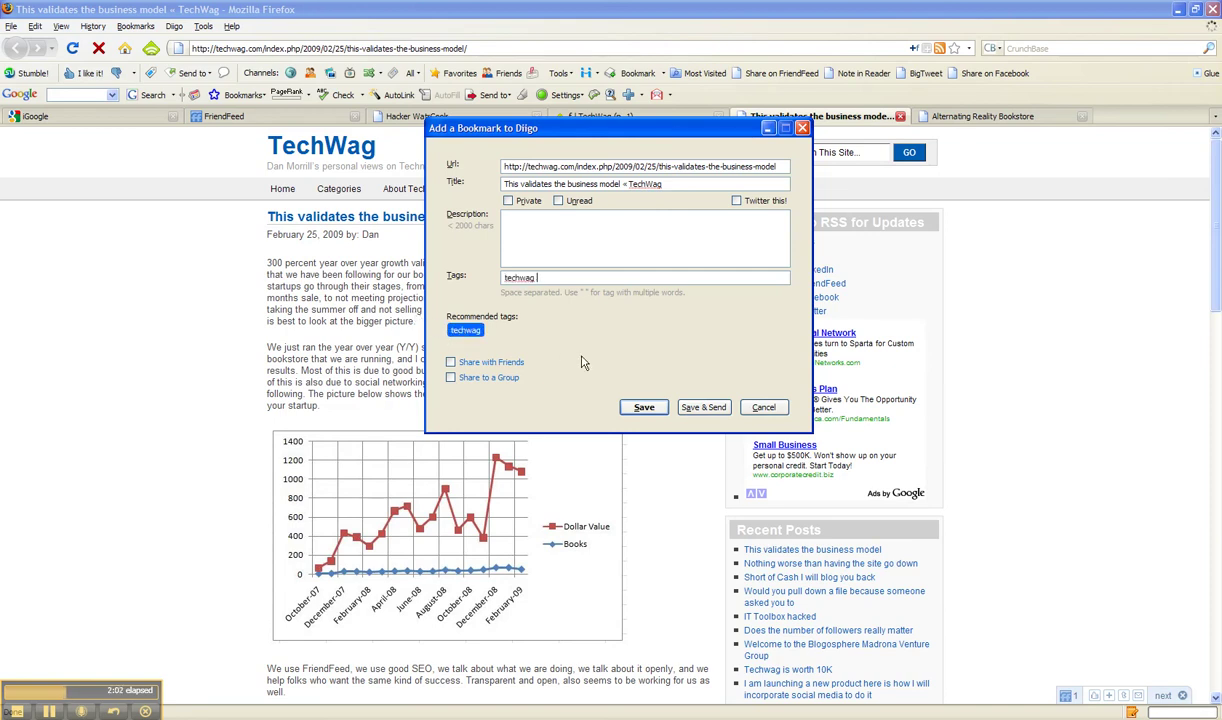
pyautogui.write('startups bus')
pyautogui.press('Down')
pyautogui.press('Down')
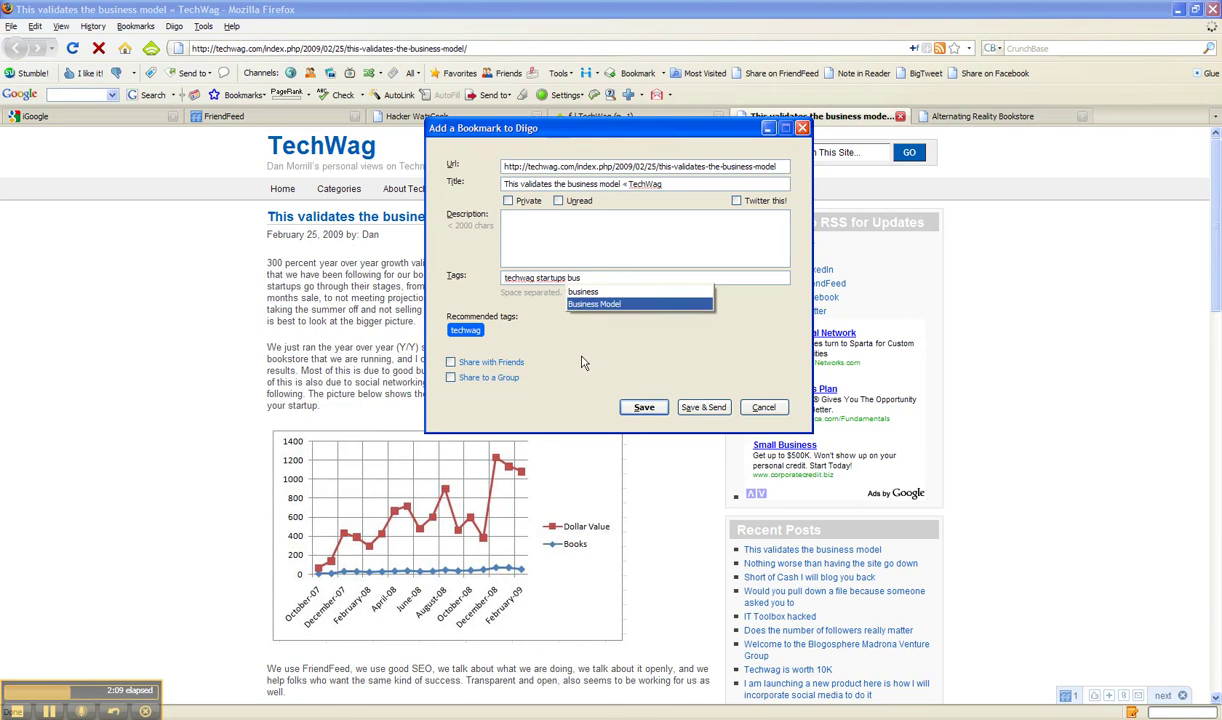
pyautogui.press('Return')
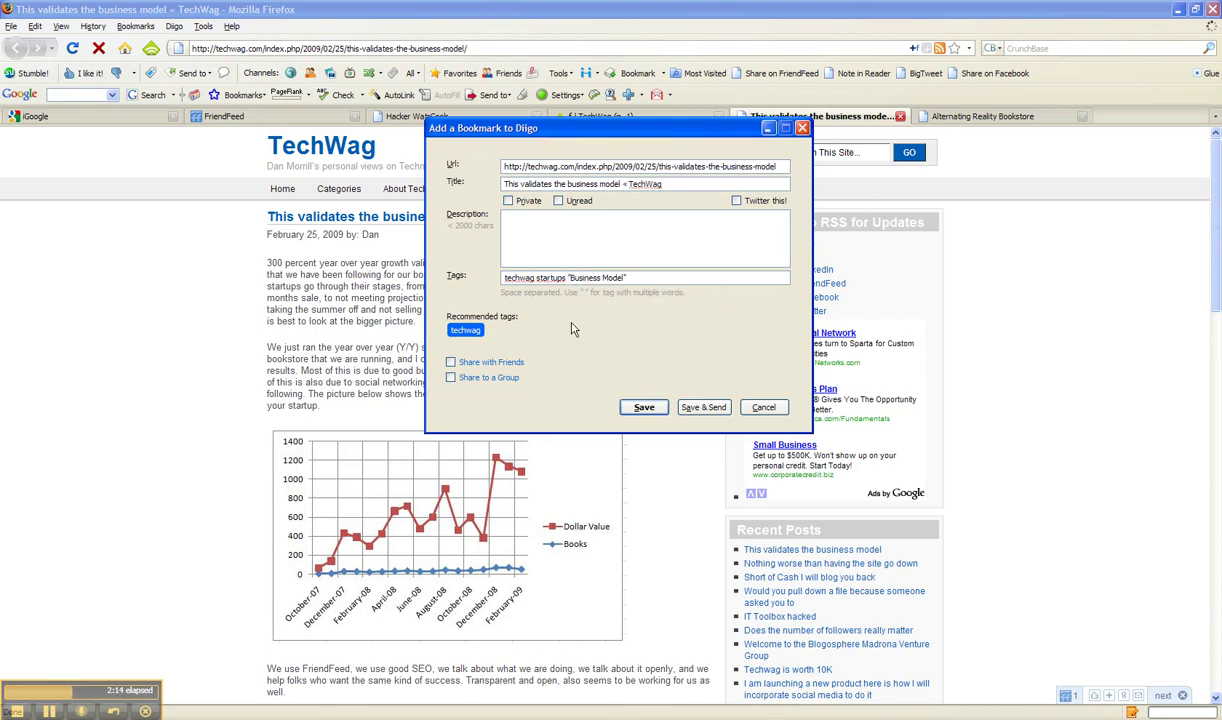
pyautogui.click(597, 251)
# Describe the bookmark as 'A great example of how a startup is using social media to grow their business.', tick Twitter this!, and save
pyautogui.write('A great example of how a startu')
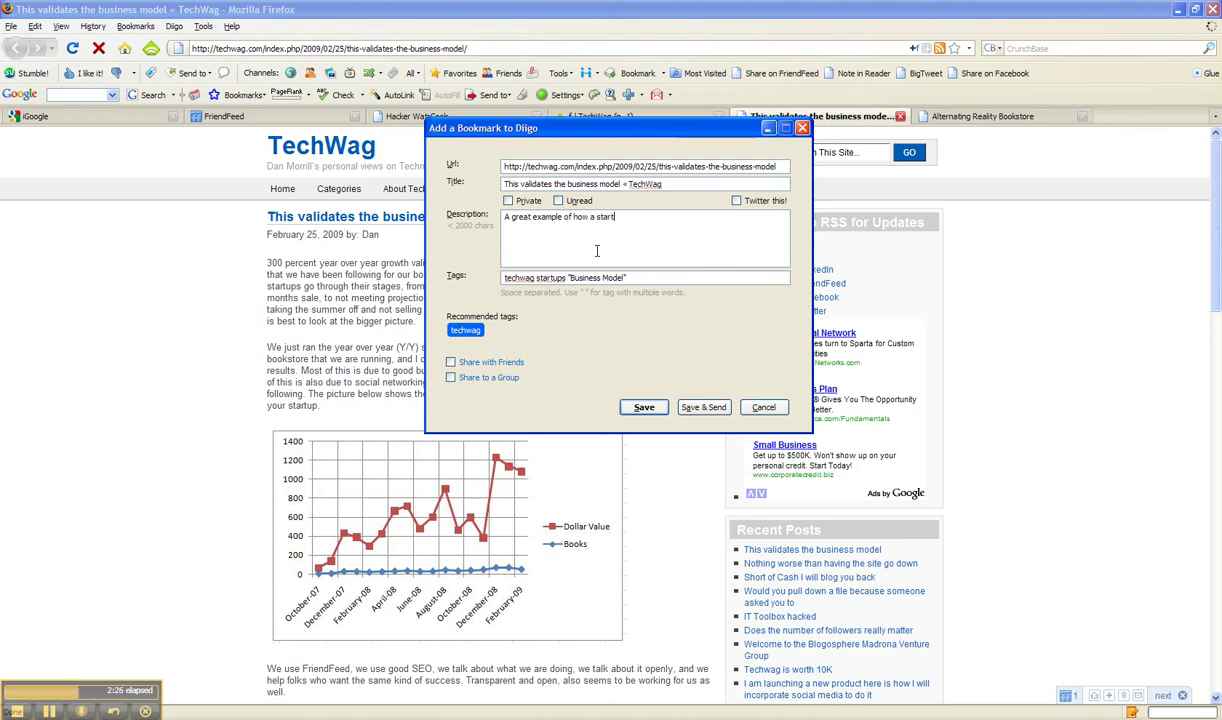
pyautogui.write('p is using social media ')
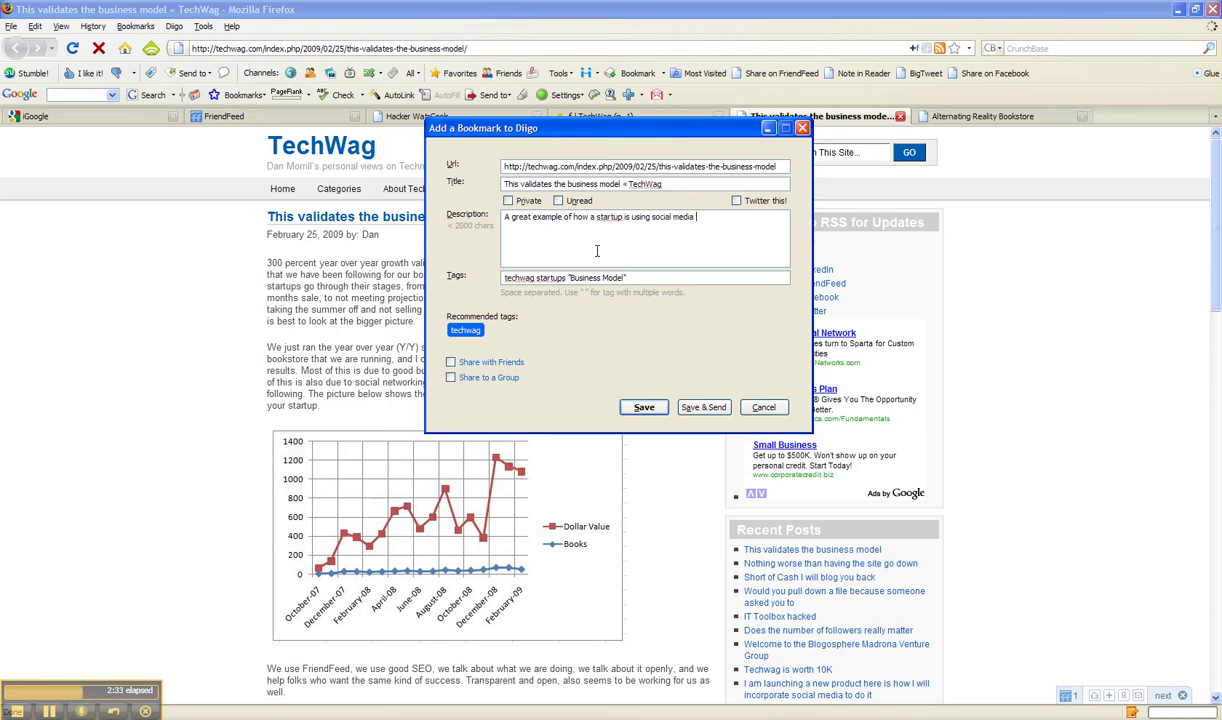
pyautogui.write('to grow their business.')
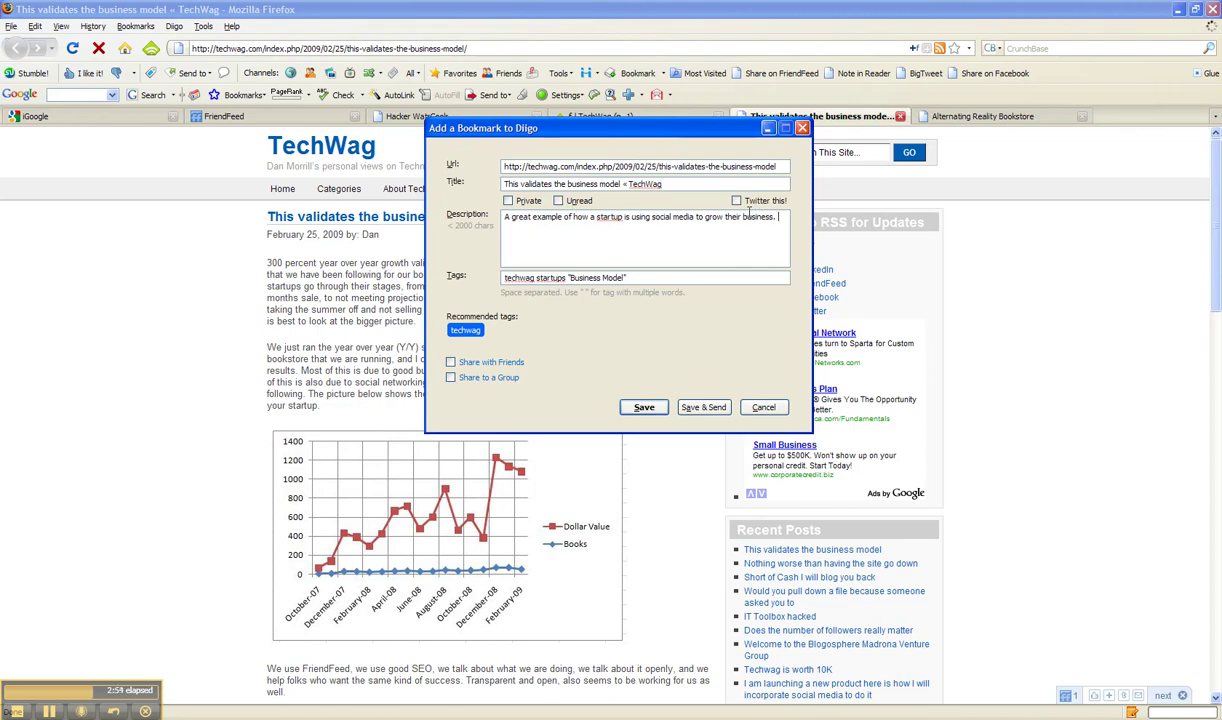
pyautogui.click(737, 201)
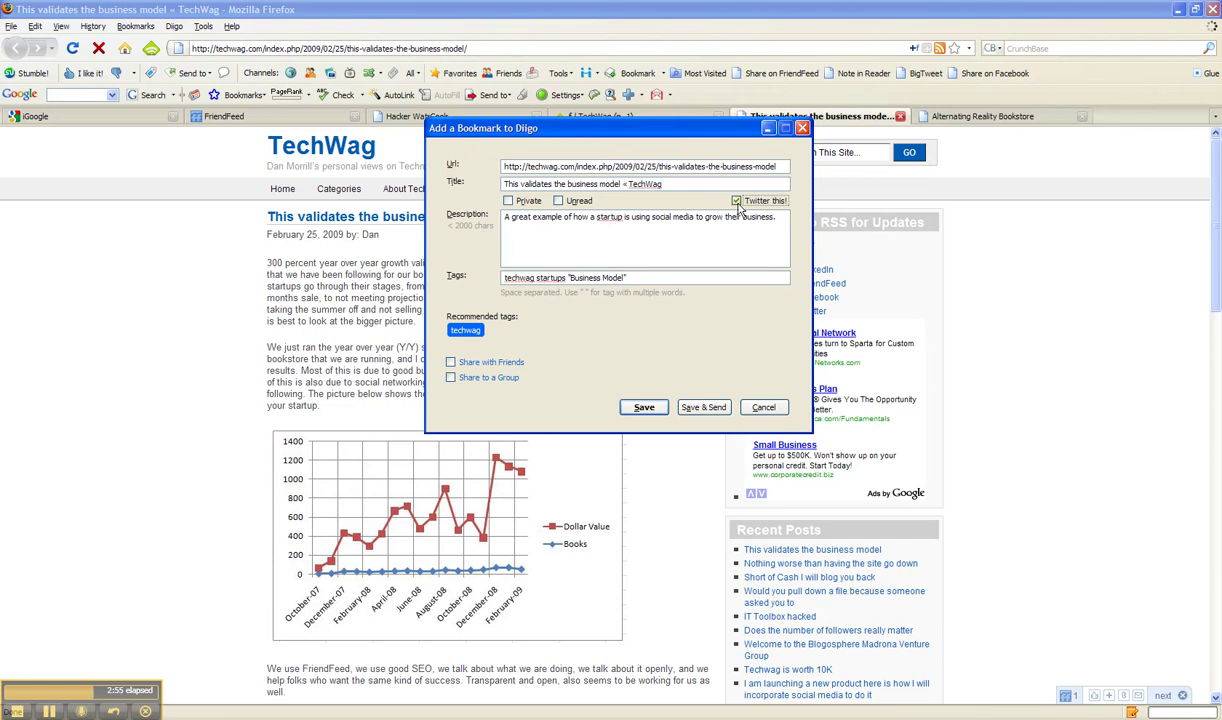
pyautogui.click(643, 406)
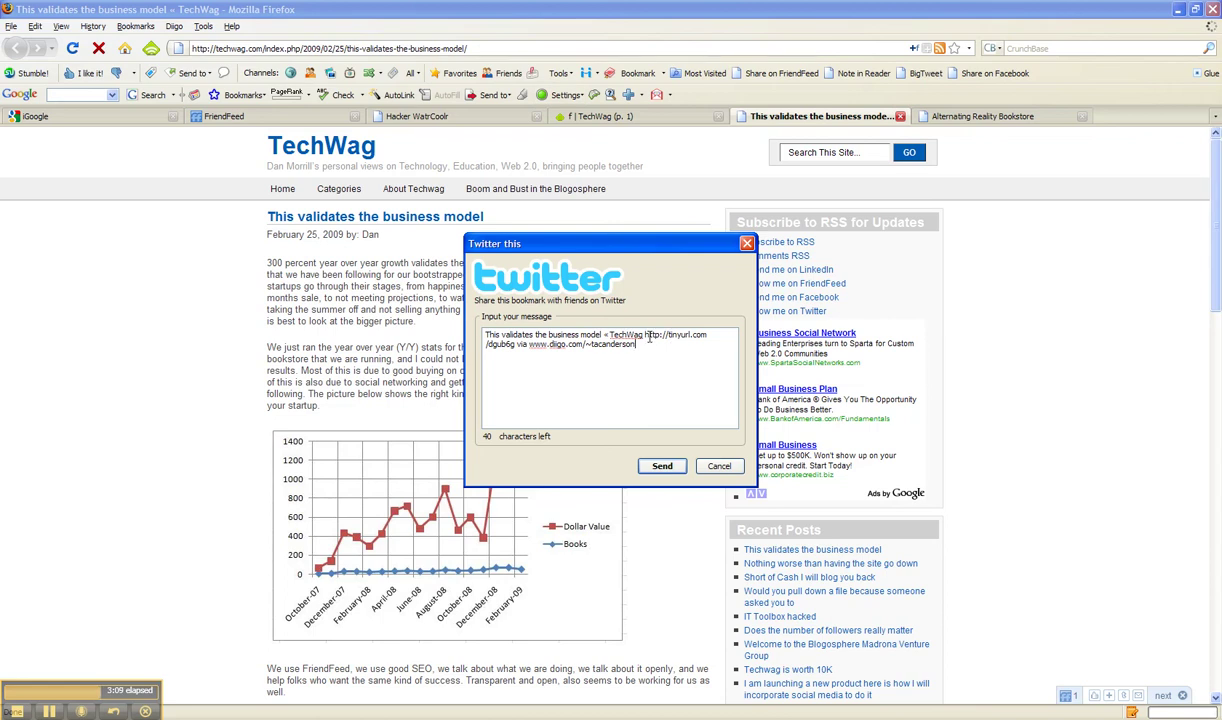
pyautogui.moveTo(637, 345); pyautogui.dragTo(517, 349)
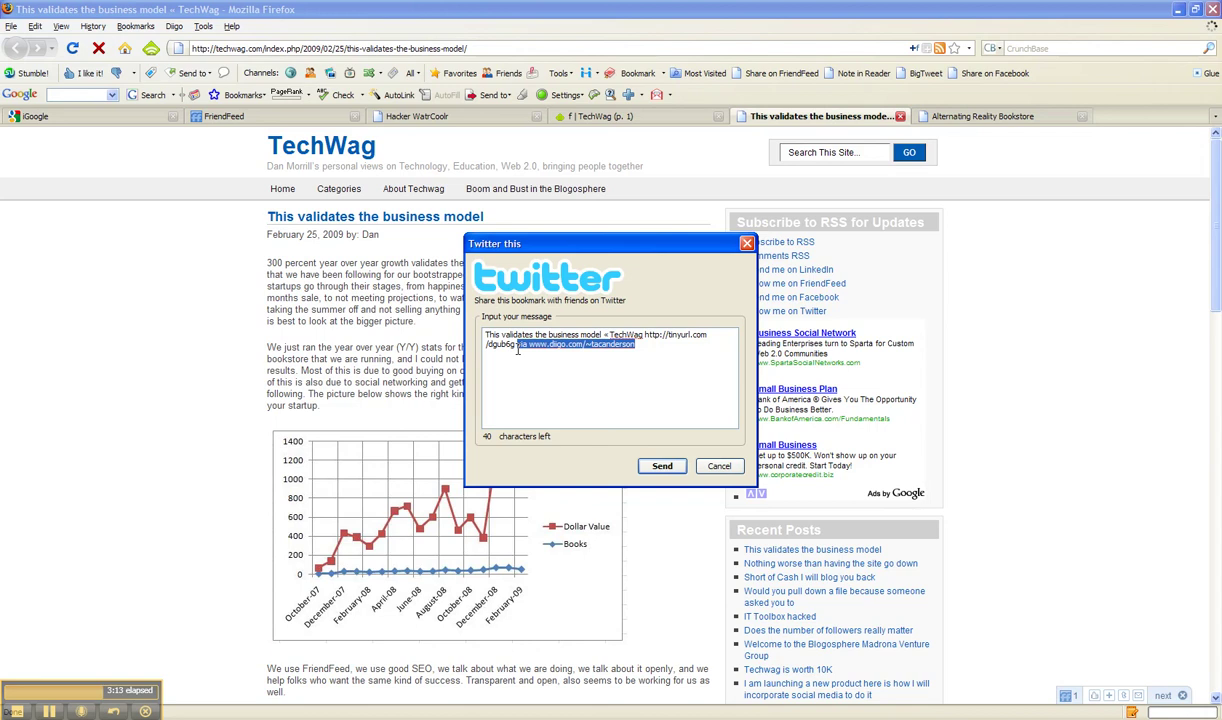
pyautogui.press('BackSpace')
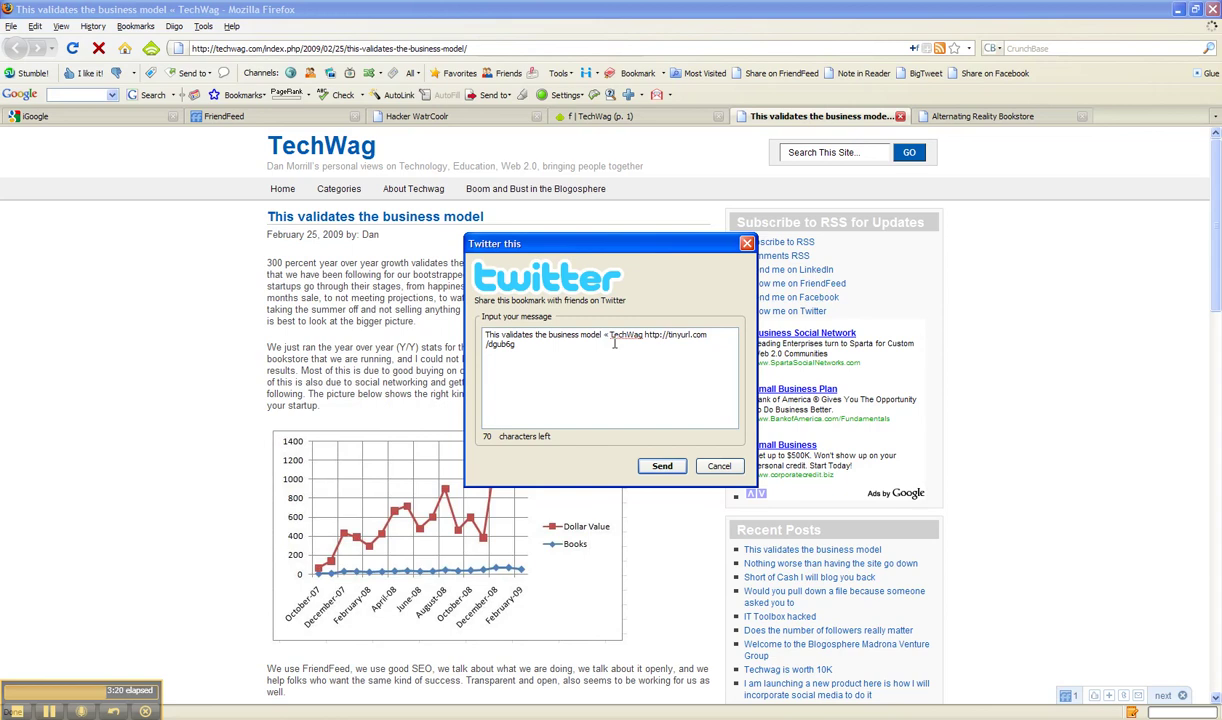
pyautogui.press('BackSpace')
pyautogui.press('BackSpace')
pyautogui.write('@')
pyautogui.moveTo(601, 335); pyautogui.dragTo(481, 337)
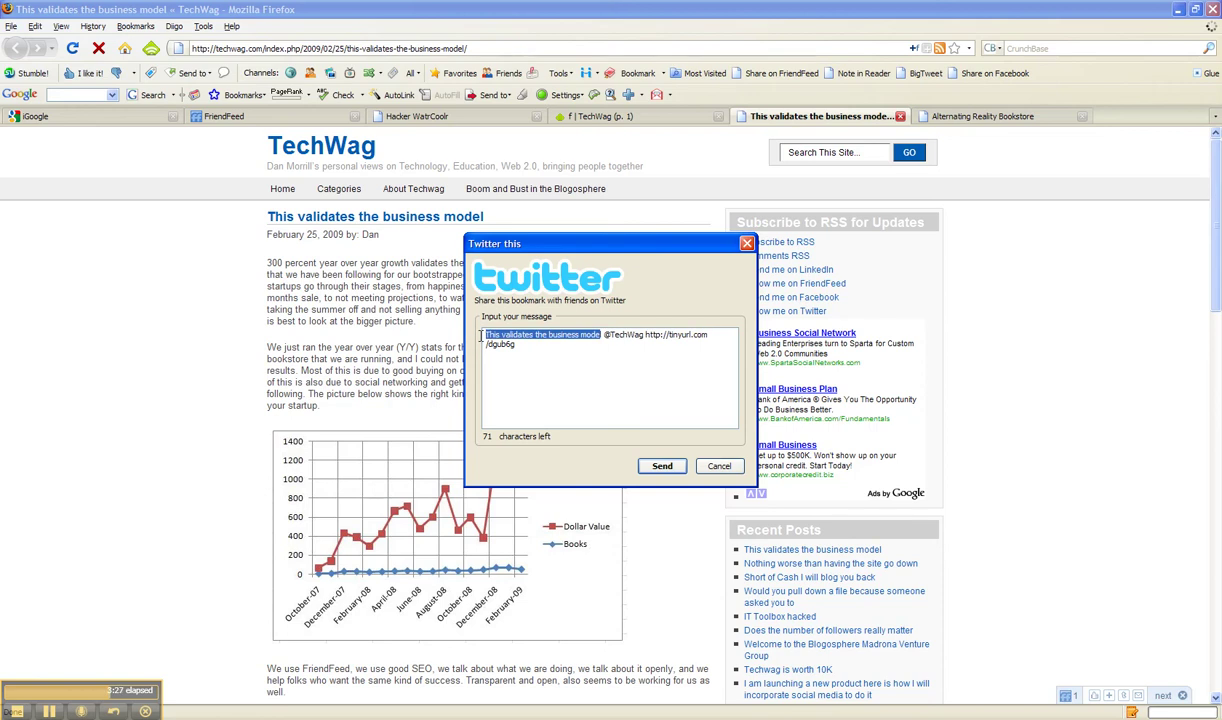
# Replace the title with 'Great example of a startup using SM to grow biz good job' and send the tweet
pyautogui.write('Great ')
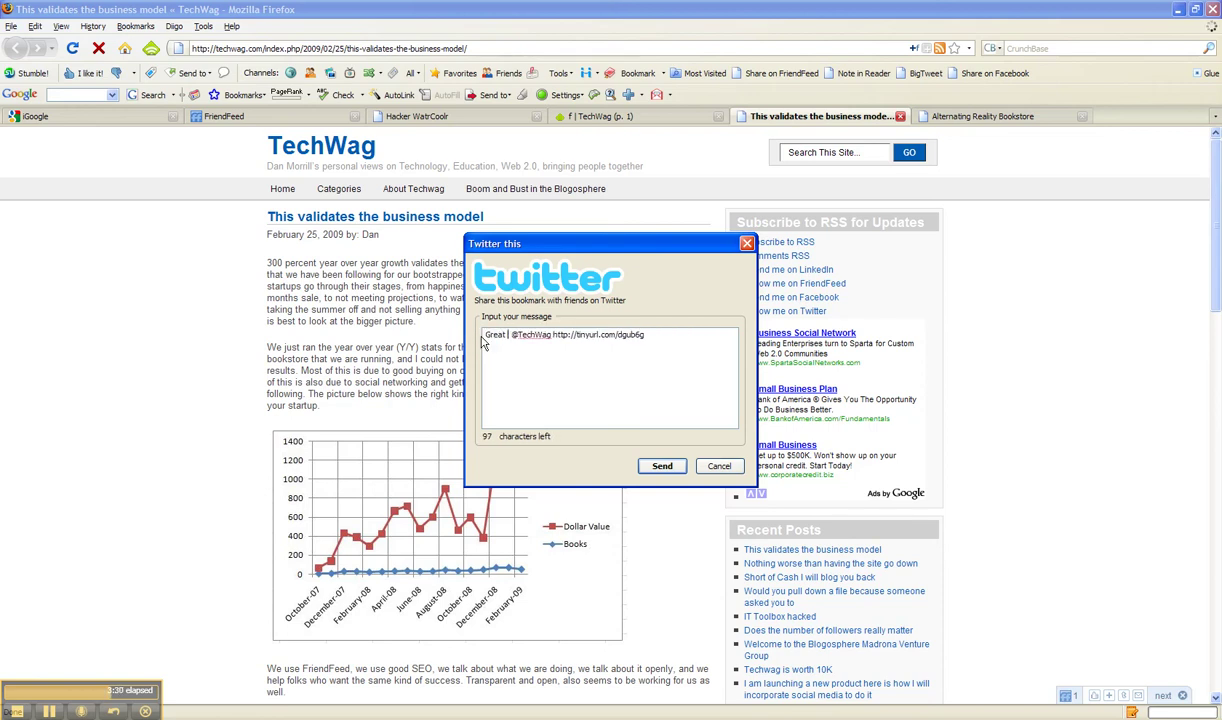
pyautogui.write('example ')
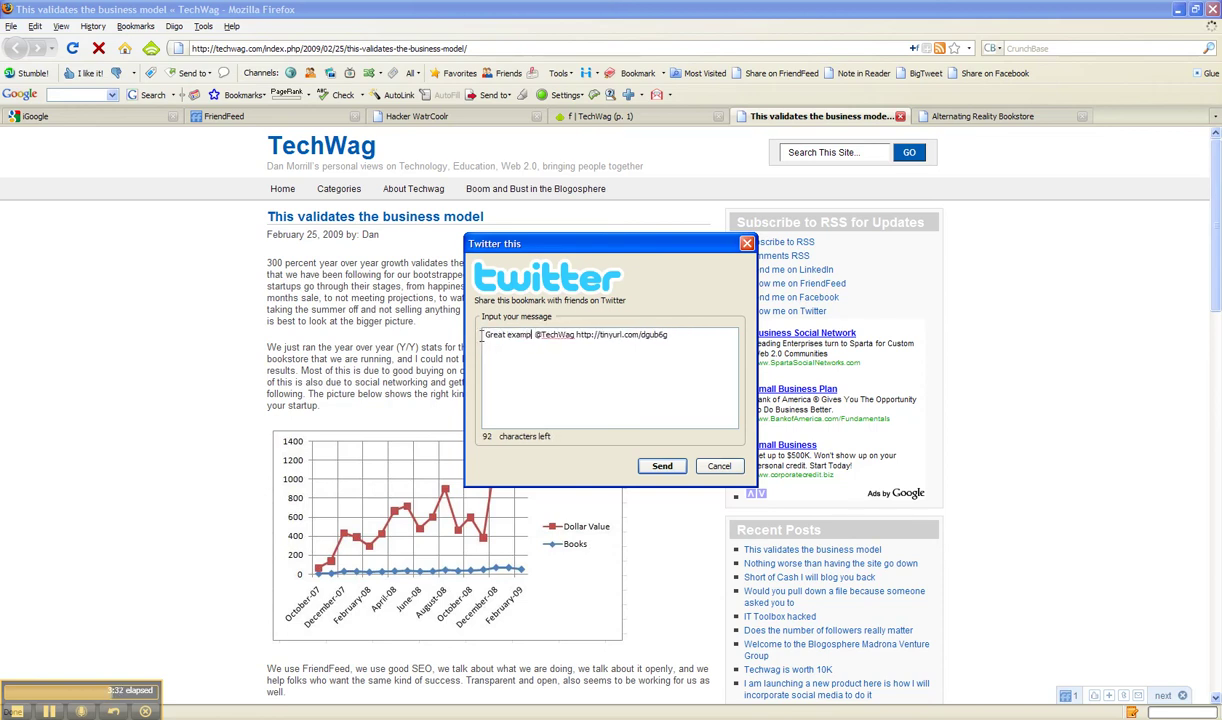
pyautogui.write('of a st')
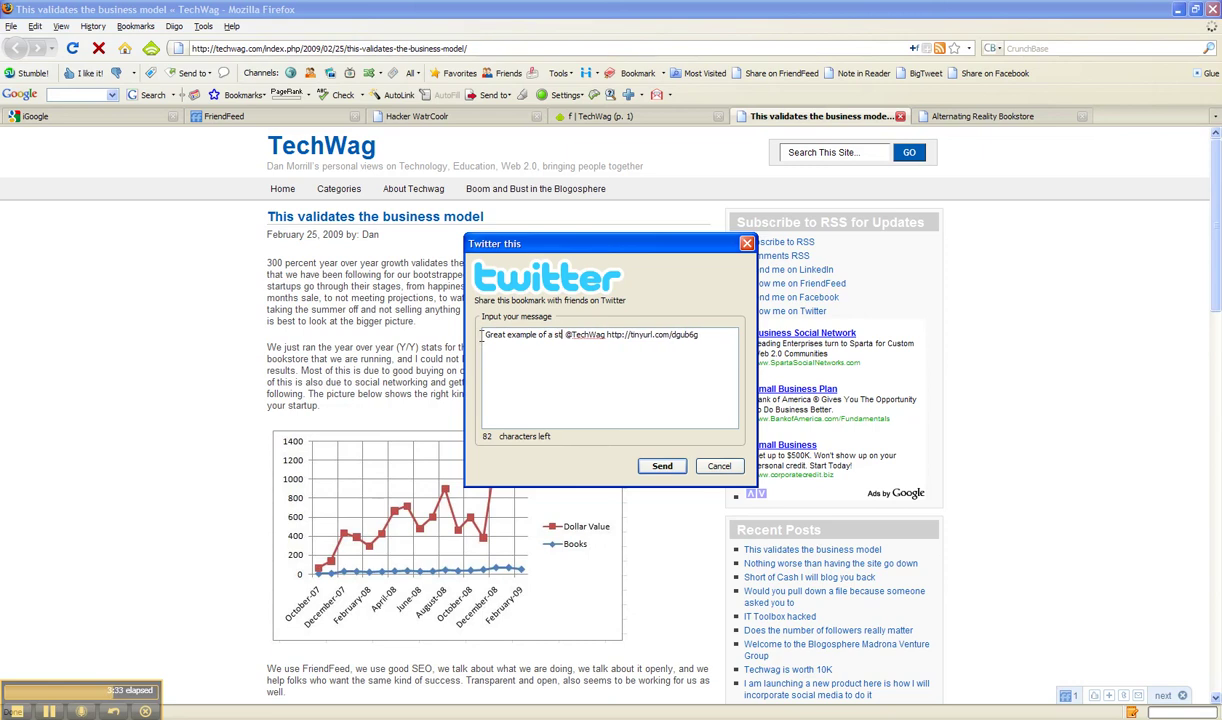
pyautogui.write('artup ')
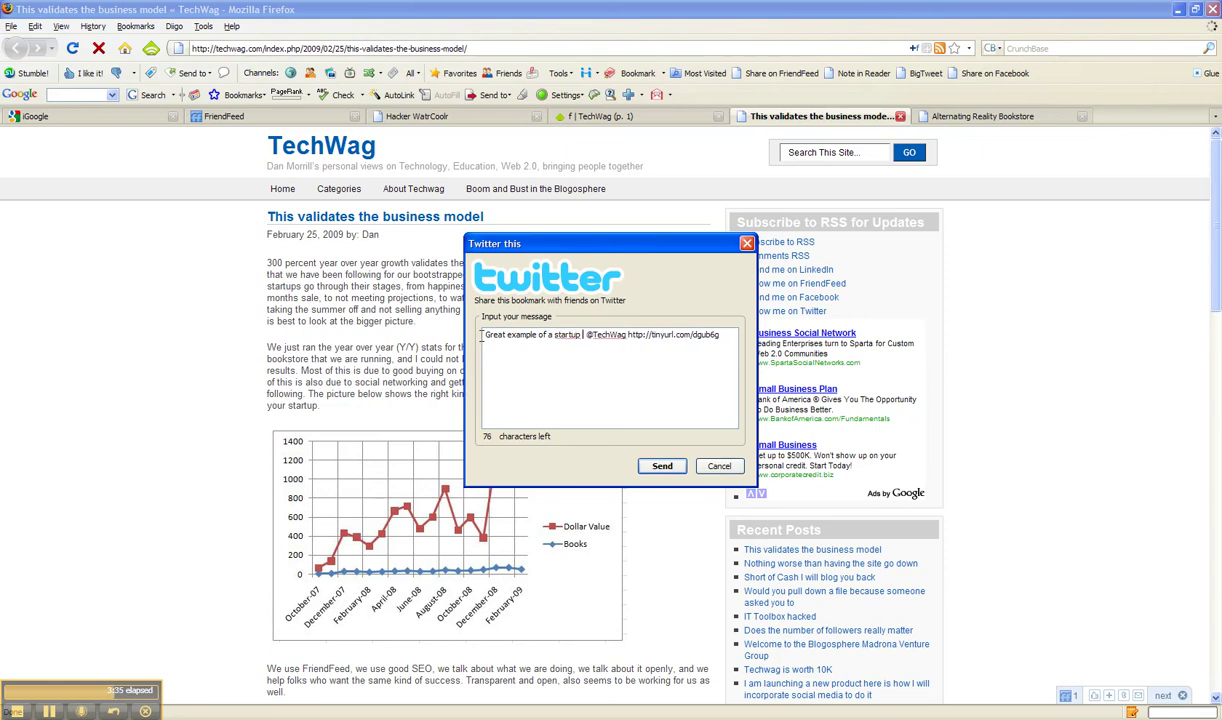
pyautogui.write('using')
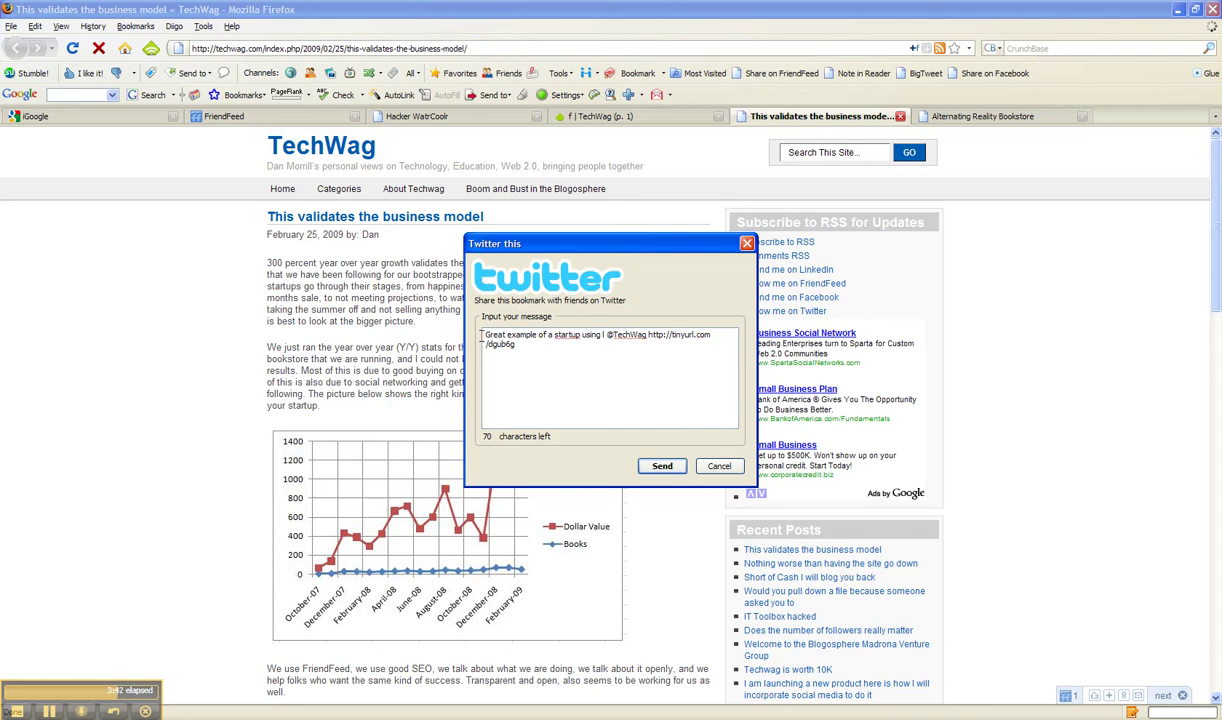
pyautogui.write('SM ')
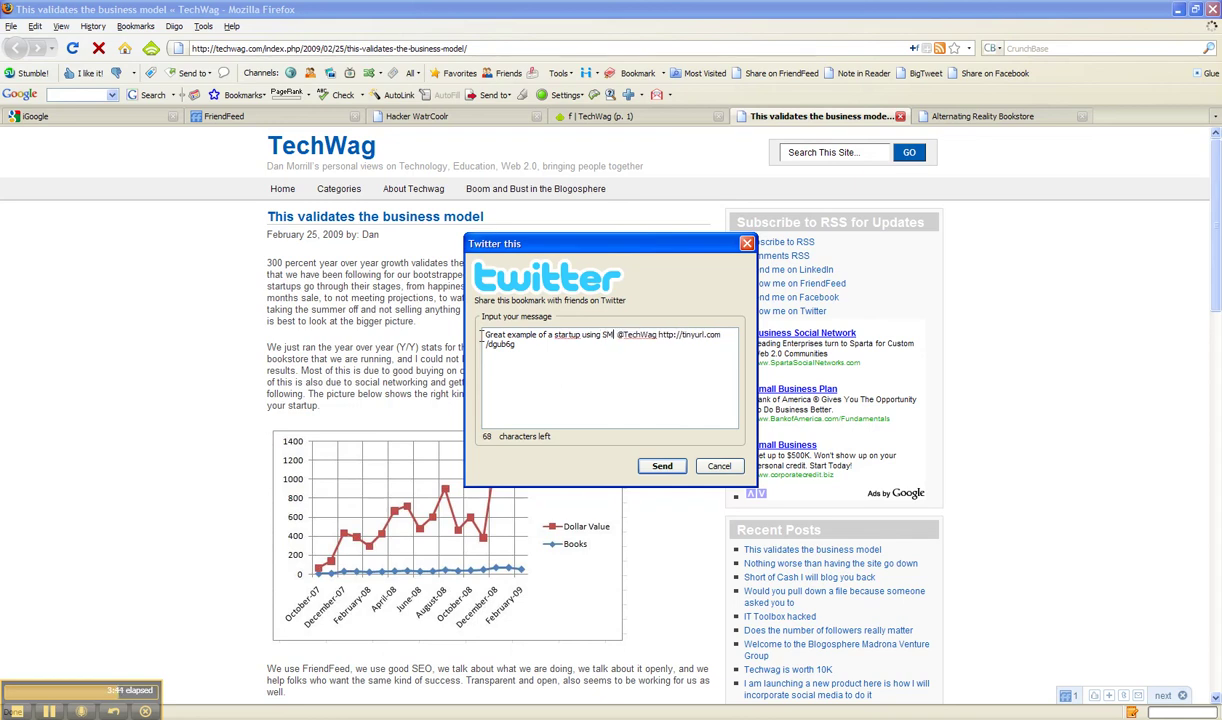
pyautogui.write('to grow ')
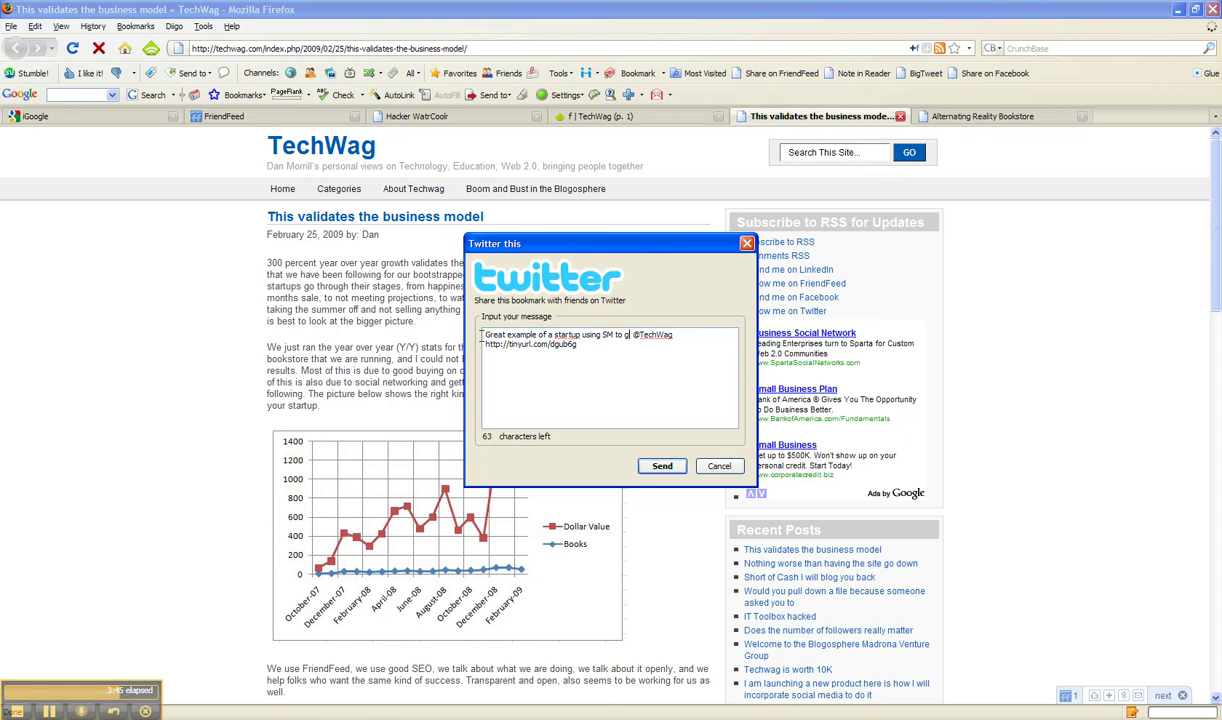
pyautogui.write('biz')
pyautogui.write('good job')
pyautogui.click(663, 467)
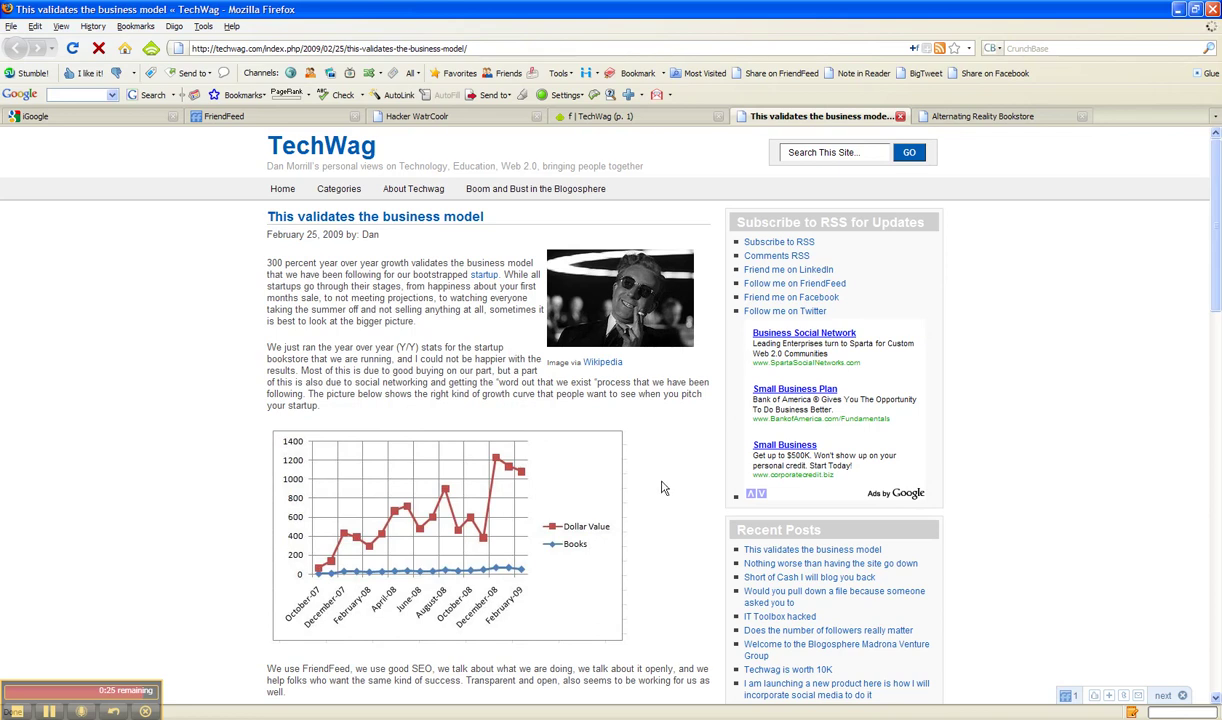
pyautogui.click(45, 712)
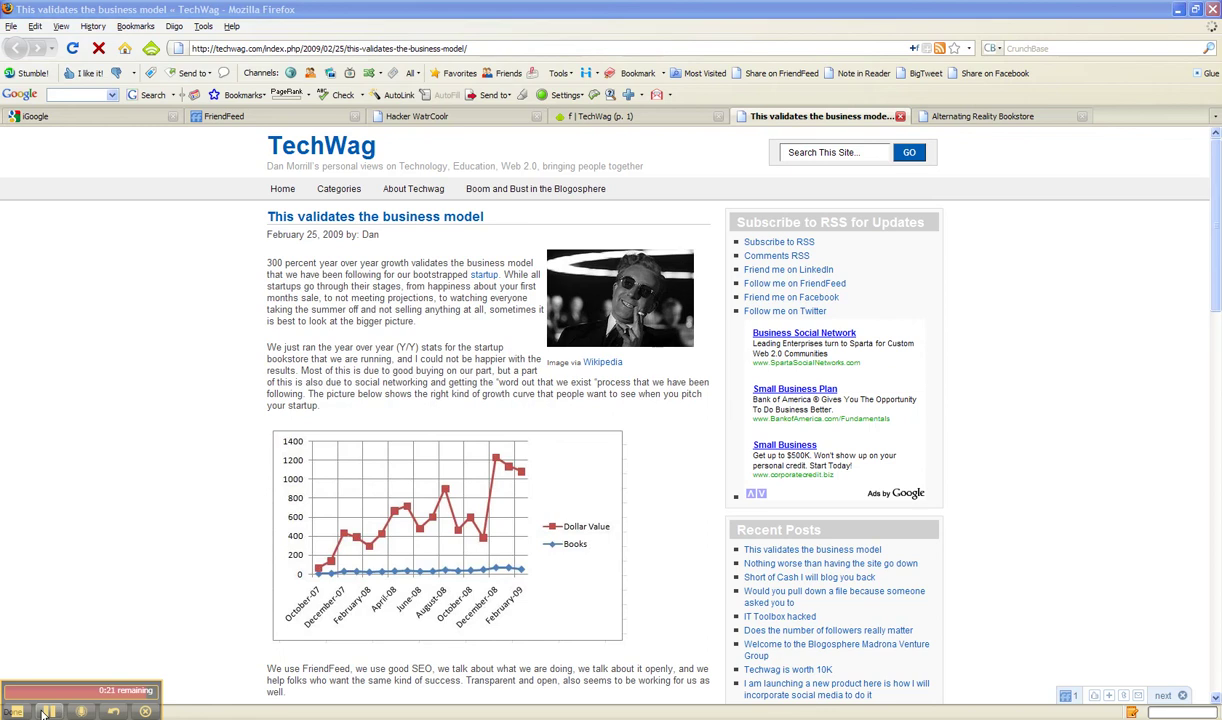